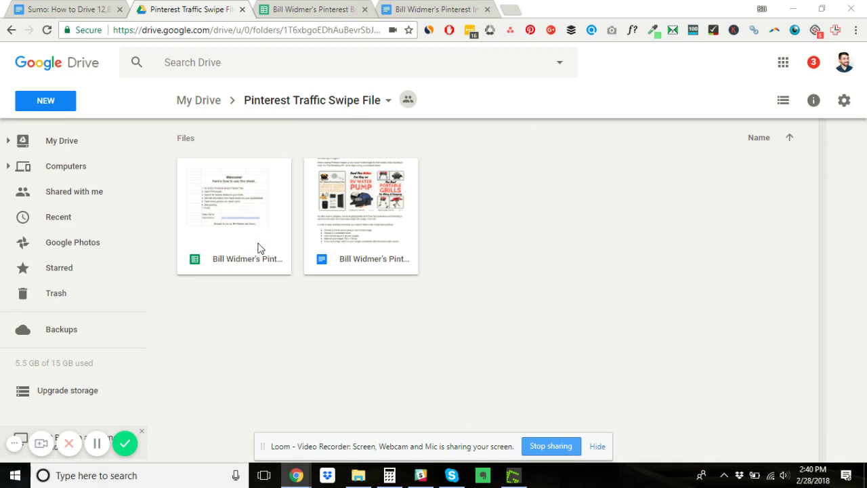
Examine the Pinterest Board Tracker spreadsheet from the Pinterest Traffic Swipe File folder, then return to the folder.
left_click(256, 262)
left_click(313, 9)
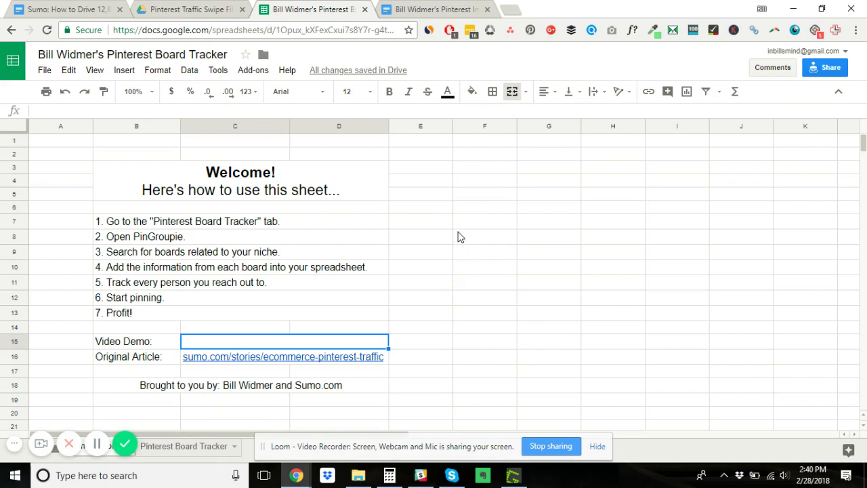
left_click(206, 10)
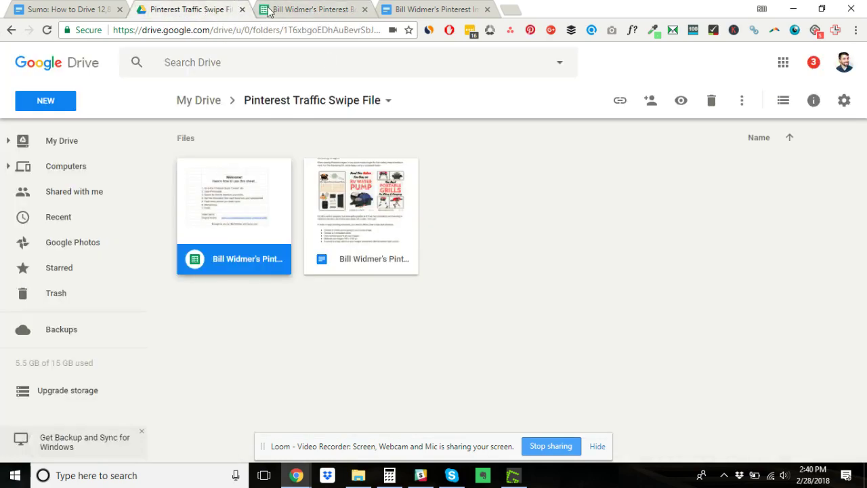
Look through the Pinterest Image Tips document, including its Creating Images section, and close it.
left_click(377, 236)
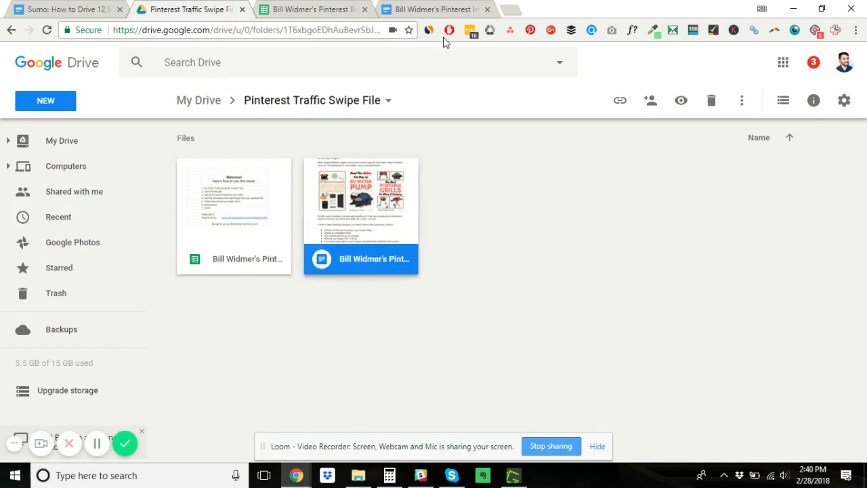
left_click(450, 8)
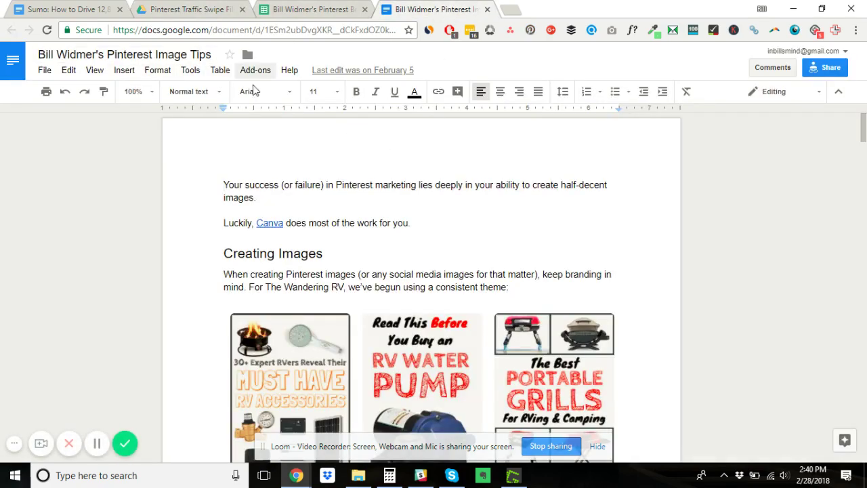
scroll(594, 218, "down", 7)
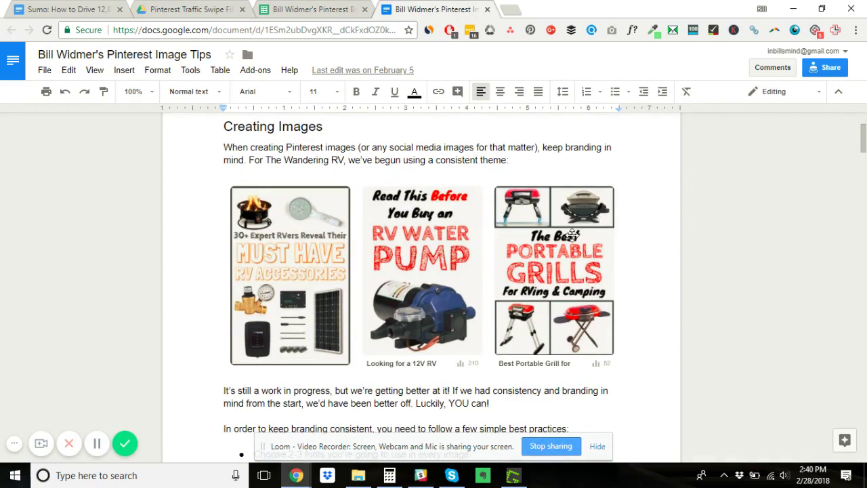
scroll(532, 247, "down", 5)
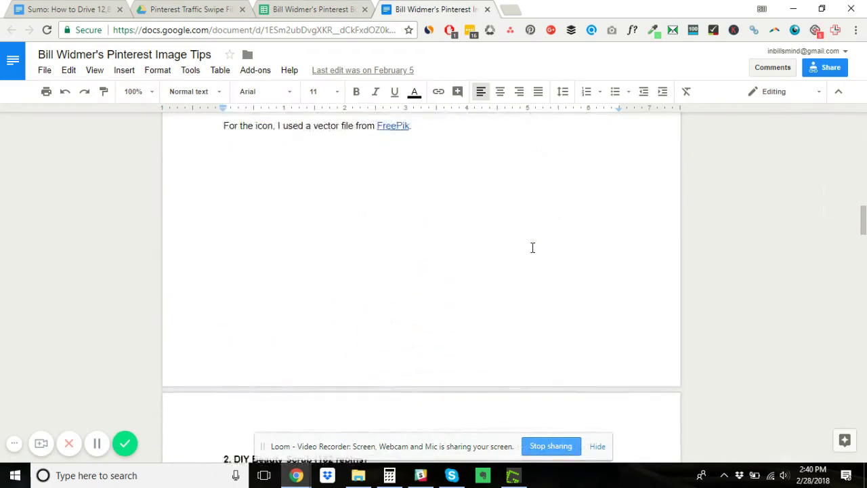
scroll(533, 247, "up", 8)
scroll(532, 248, "up", 4)
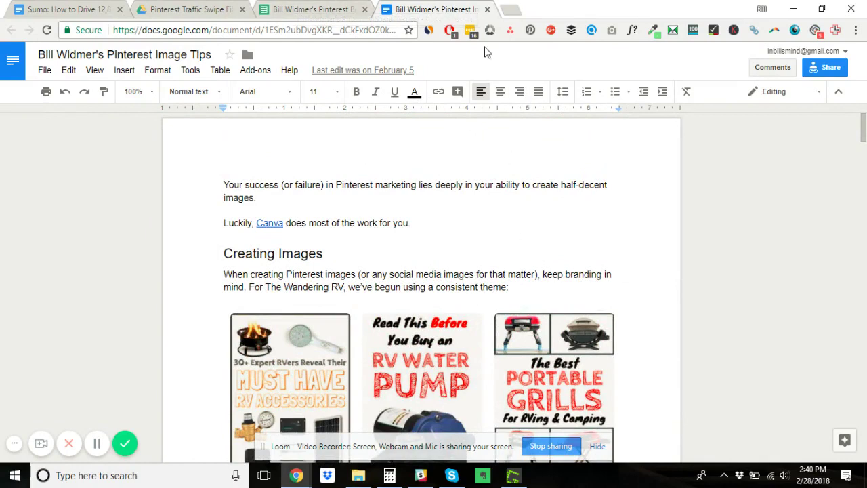
left_click(487, 9)
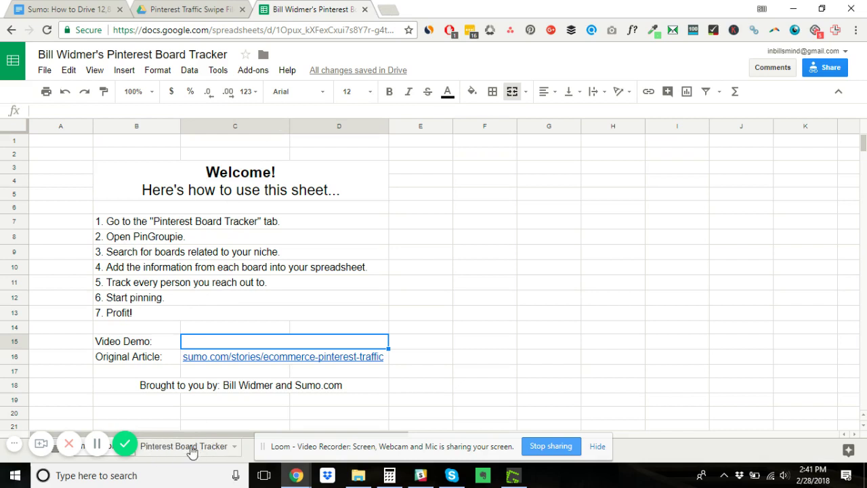
Open pingroupie.com in a new browser tab.
left_click(388, 9)
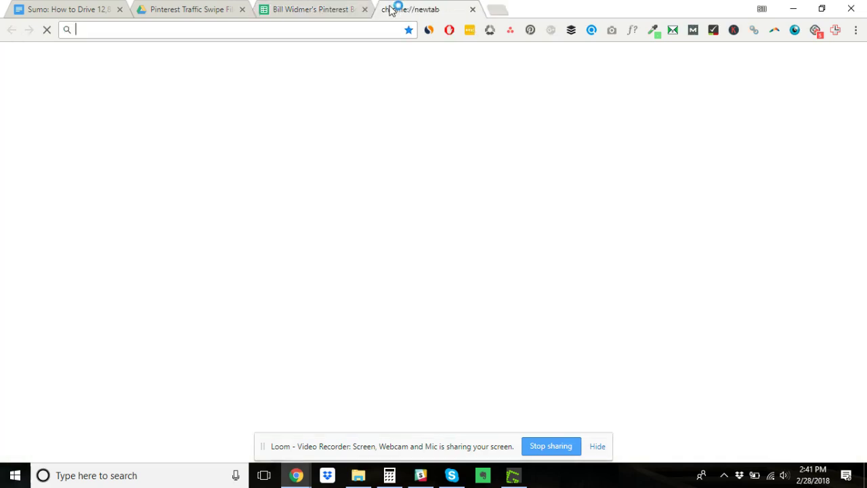
type("pingrou")
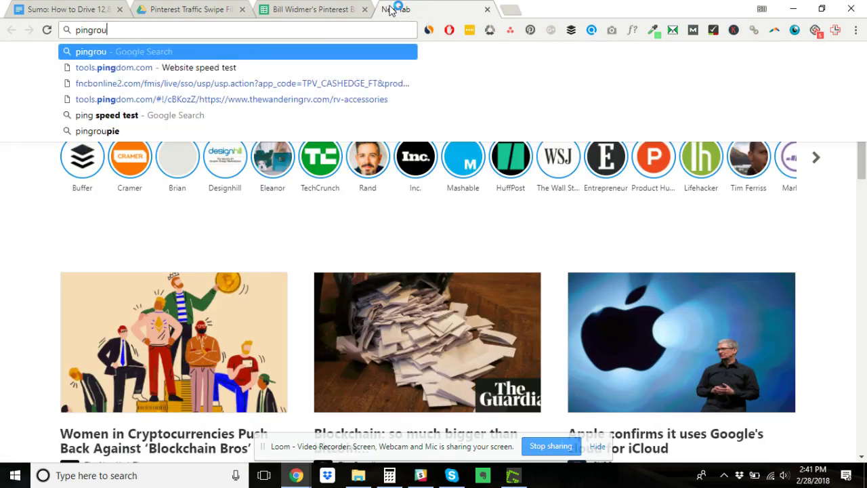
type("pie.com")
key("Return")
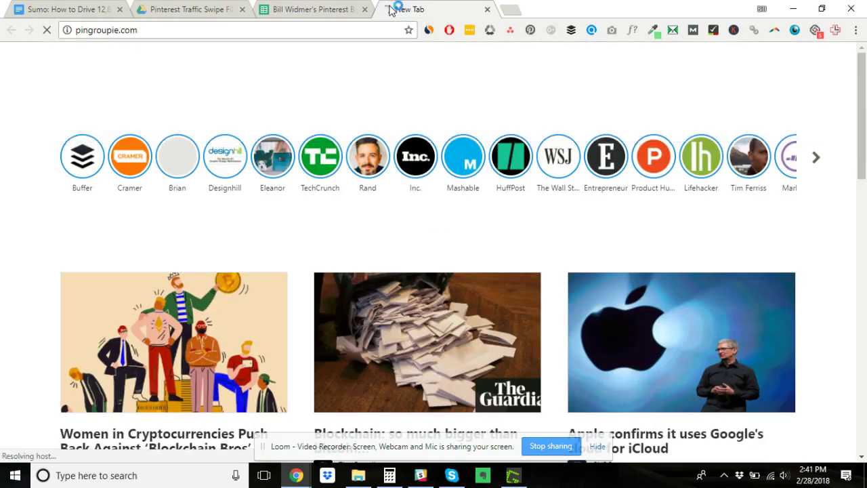
Check the Video Demo and Original Article entries on the board tracker spreadsheet's instructions sheet.
left_click(349, 7)
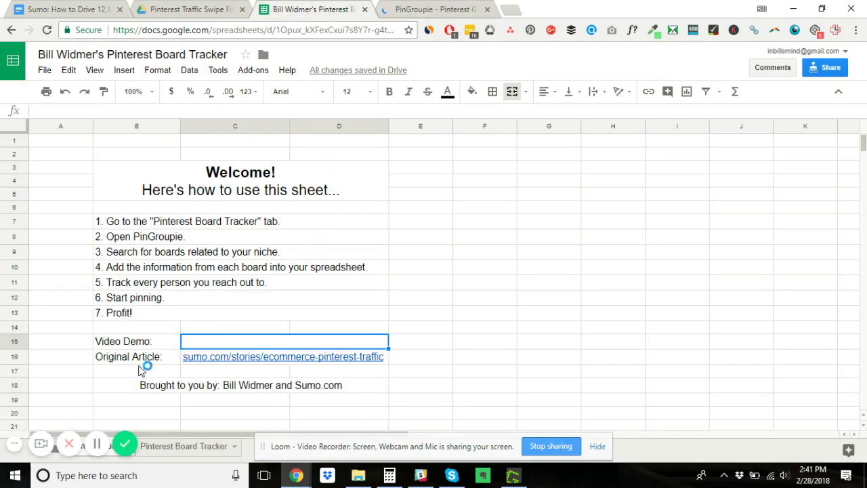
left_click(200, 357)
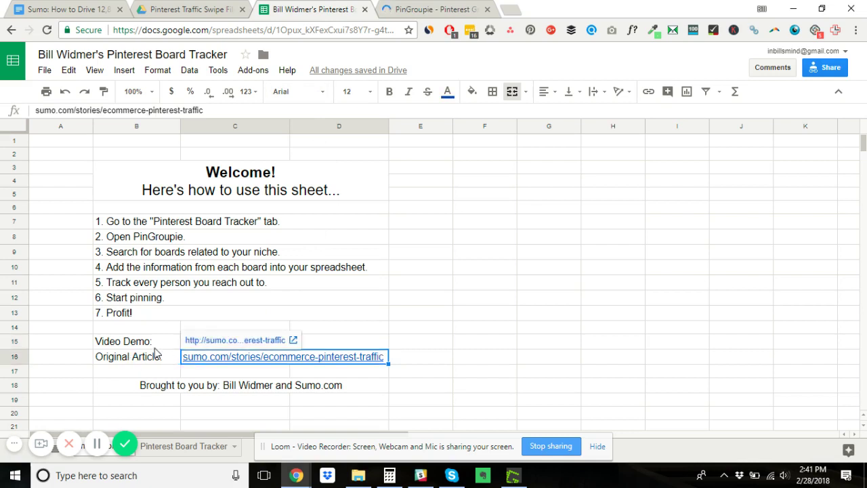
left_click(195, 345)
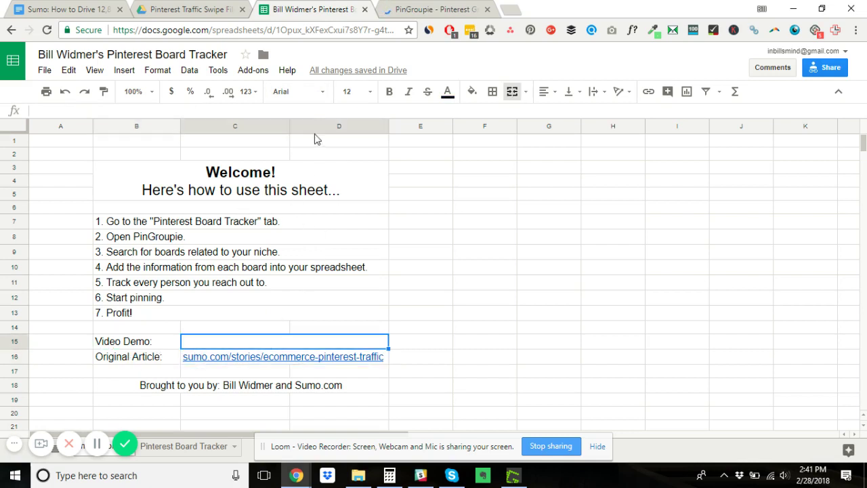
On PinGroupie, filter the group boards by the title "rv", ordered by Followers in descending order.
left_click(427, 5)
scroll(213, 209, "down", 2)
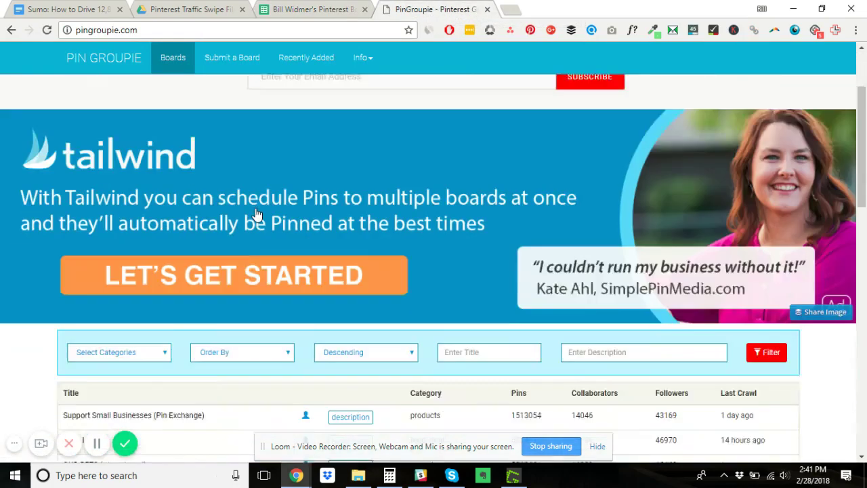
scroll(256, 214, "down", 2)
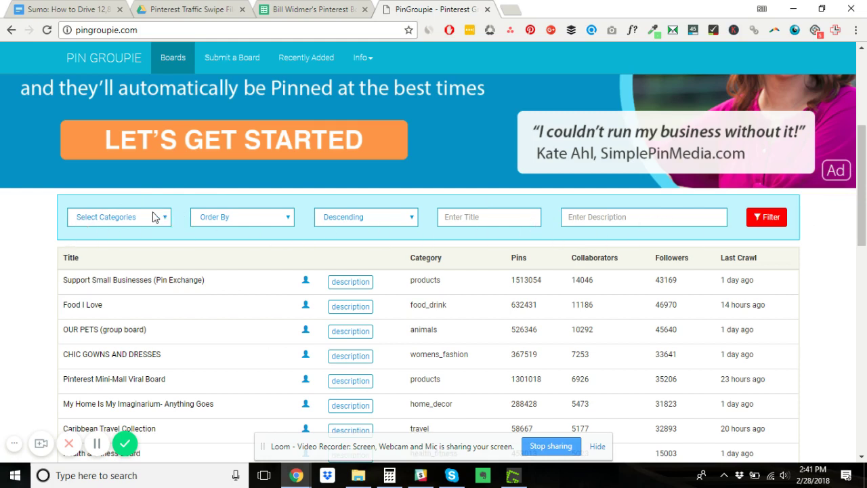
left_click(474, 220)
type("rv")
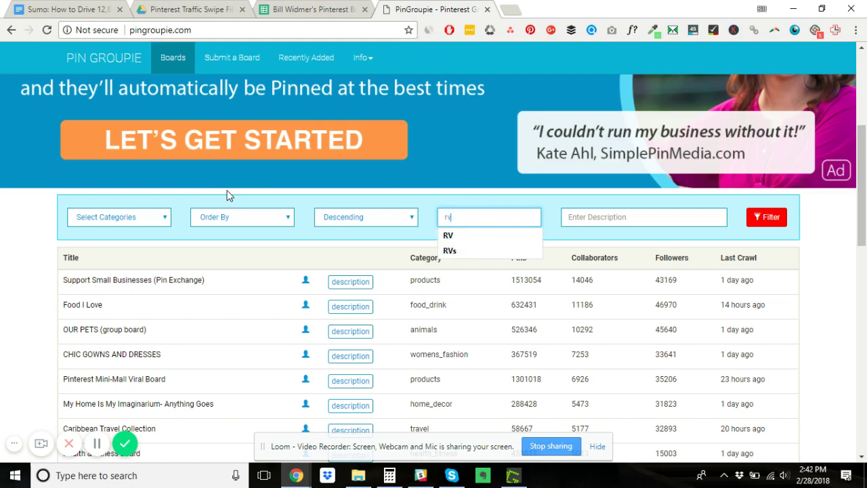
left_click(34, 207)
left_click(137, 224)
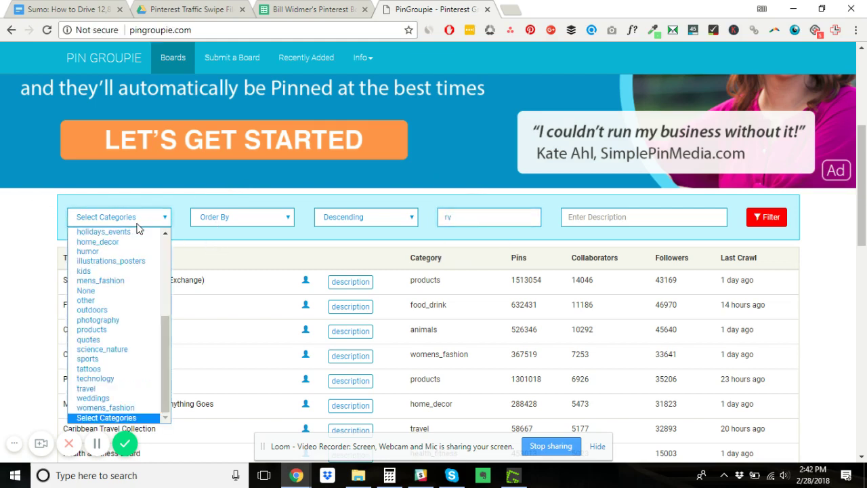
left_click(154, 223)
left_click(239, 229)
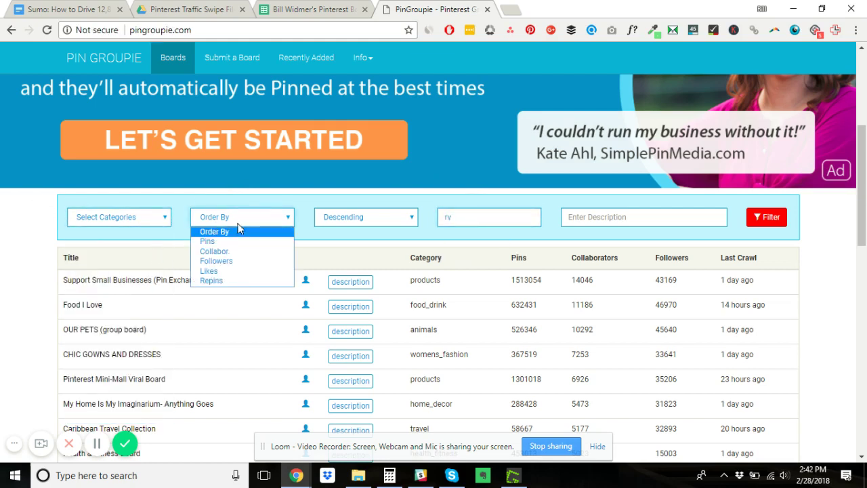
left_click(205, 264)
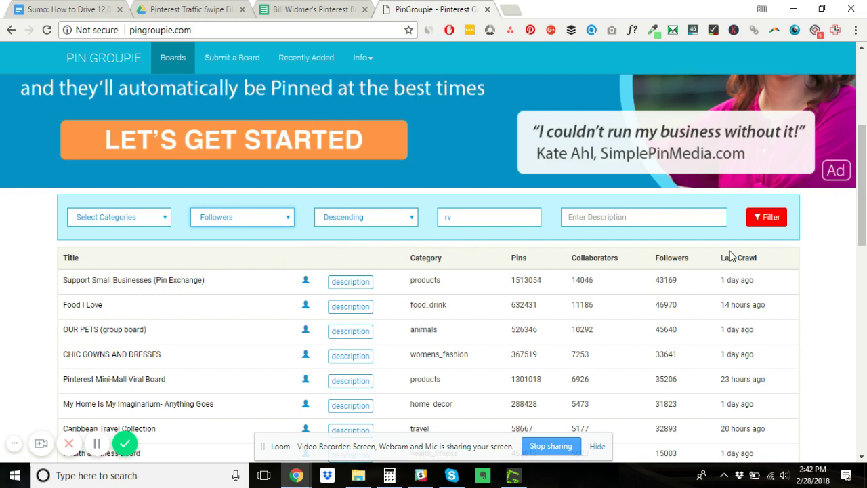
left_click(775, 224)
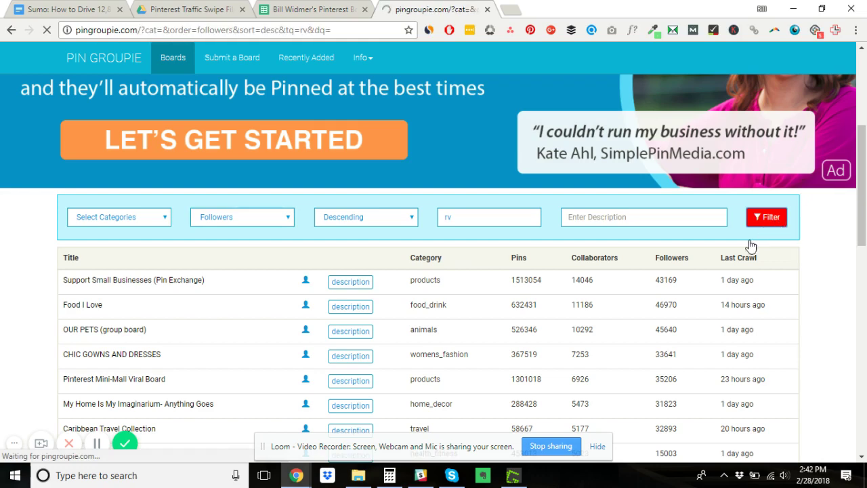
Open the "Camping Recipes & RV Recipes!" board from the filtered list in a new tab and view it.
scroll(146, 251, "down", 3)
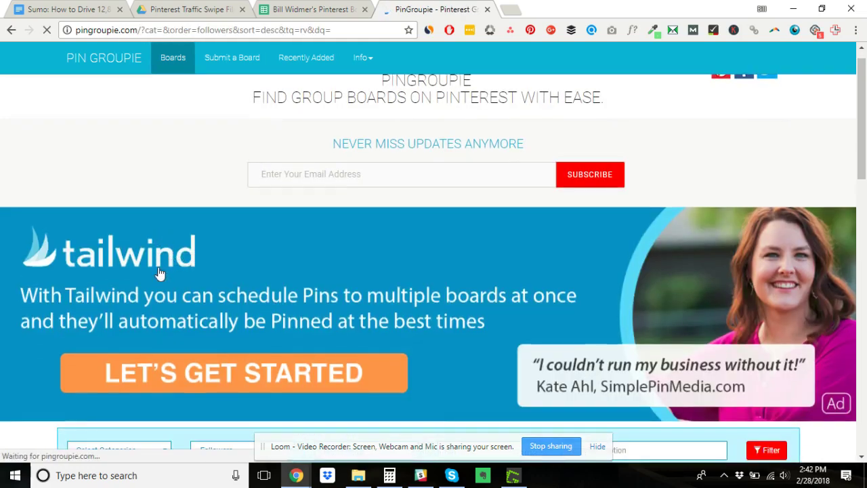
scroll(128, 244, "down", 3)
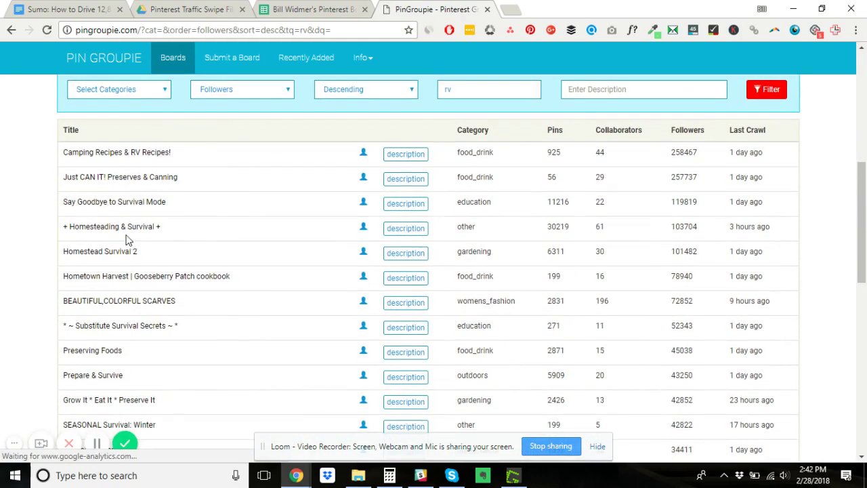
right_click(122, 161)
left_click(171, 164)
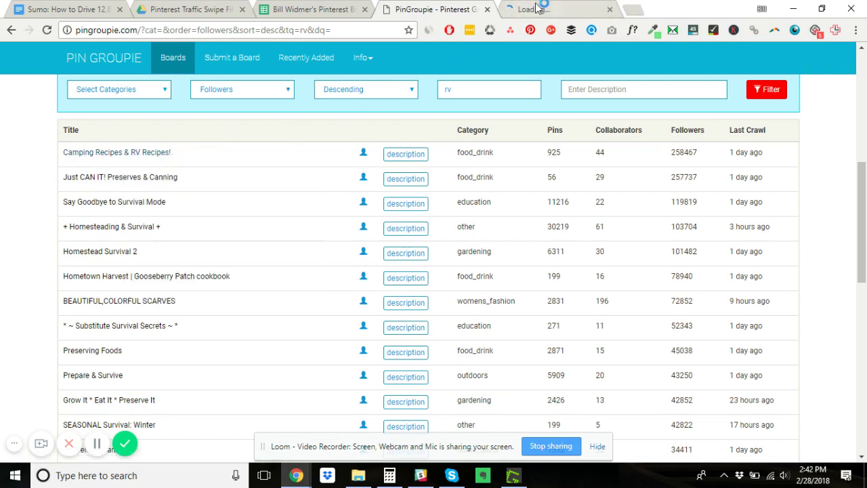
left_click(535, 8)
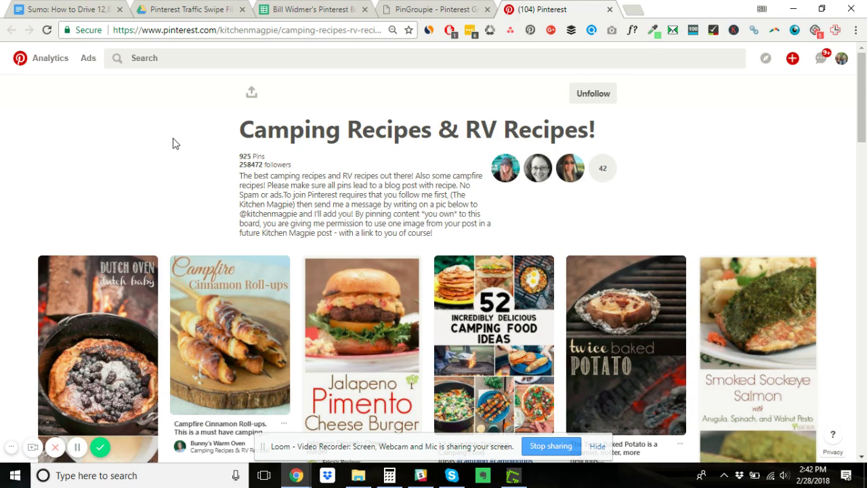
Return to the tracker spreadsheet, review instructions 3 and 4, and open the Pinterest Board Tracker sheet.
left_click(427, 6)
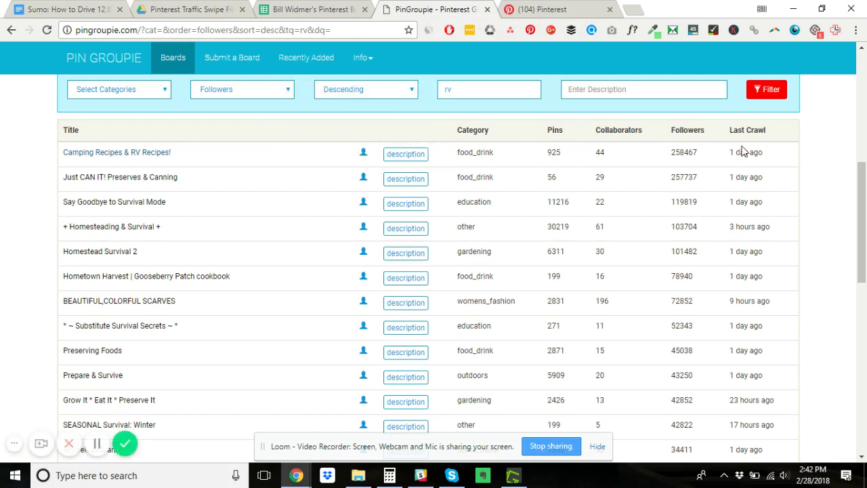
left_click(315, 5)
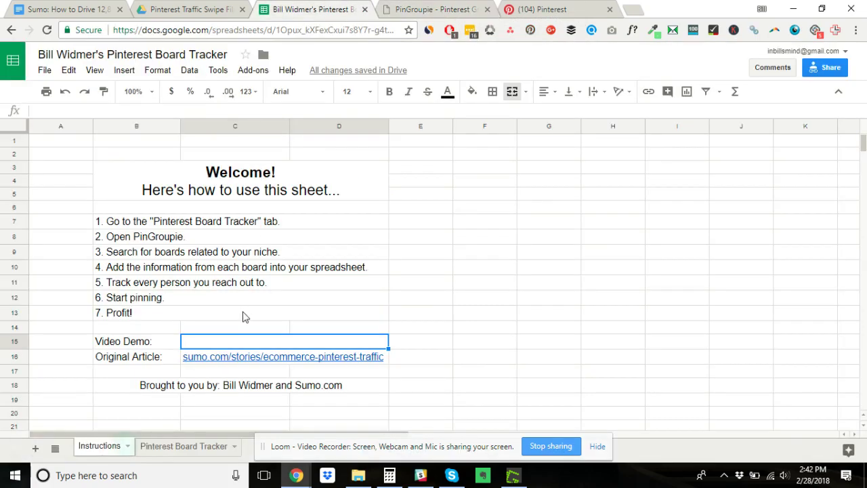
left_click(138, 256)
left_click(141, 271)
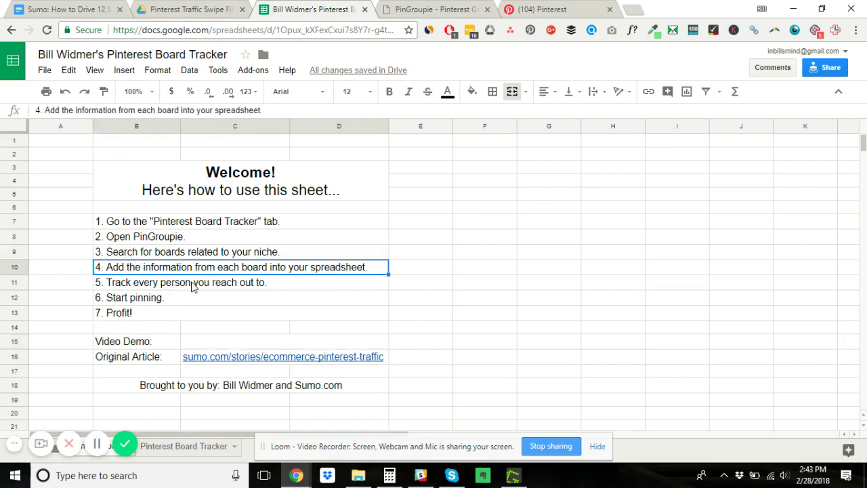
left_click(195, 446)
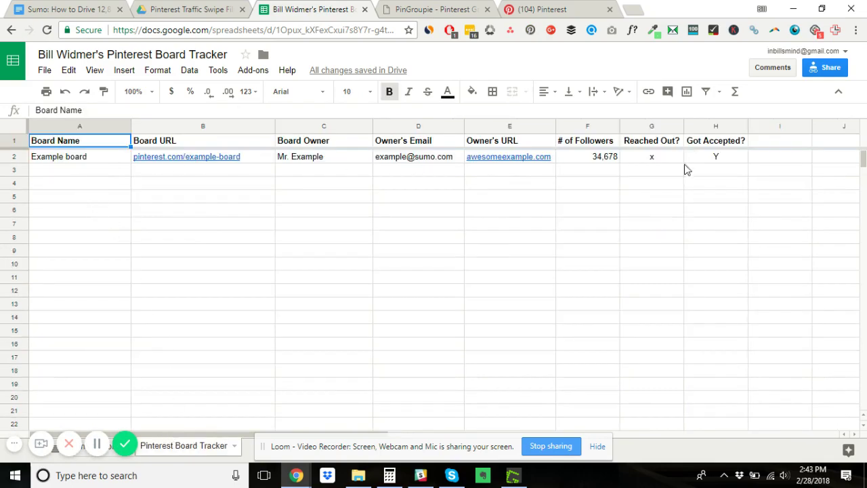
Copy the title "Camping Recipes & RV Recipes!" from the Pinterest board page into the Board Name column at cell A3.
left_click(522, 8)
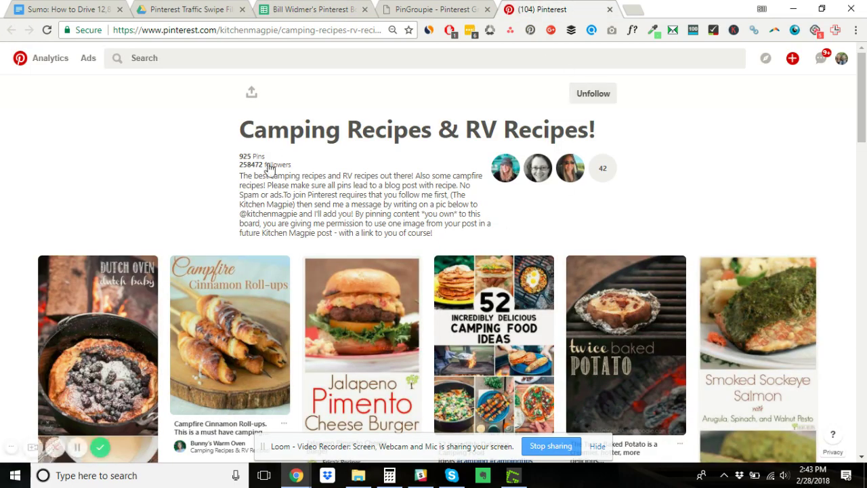
left_click(271, 9)
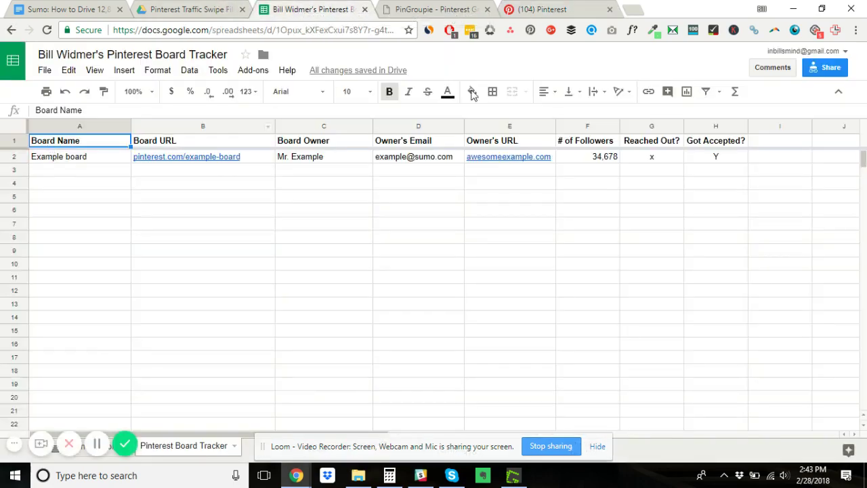
left_click(539, 9)
left_click_drag(241, 128, 596, 120)
key("ctrl+c")
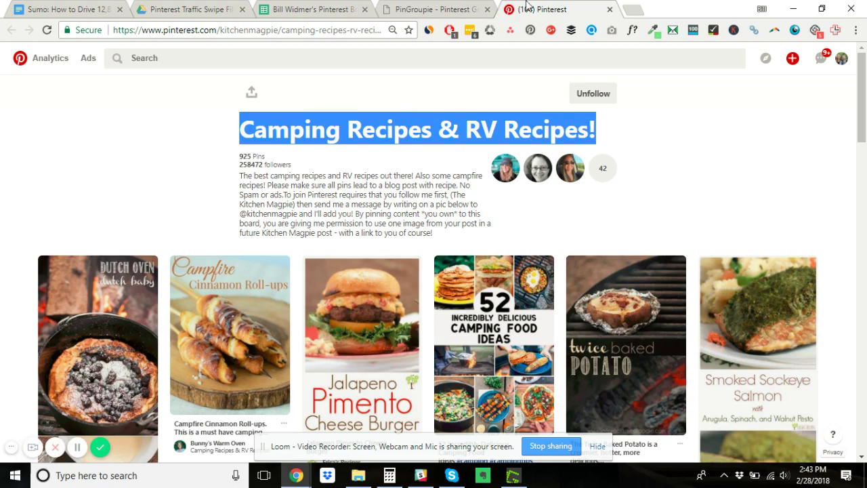
left_click(412, 8)
left_click(318, 9)
left_click(62, 172)
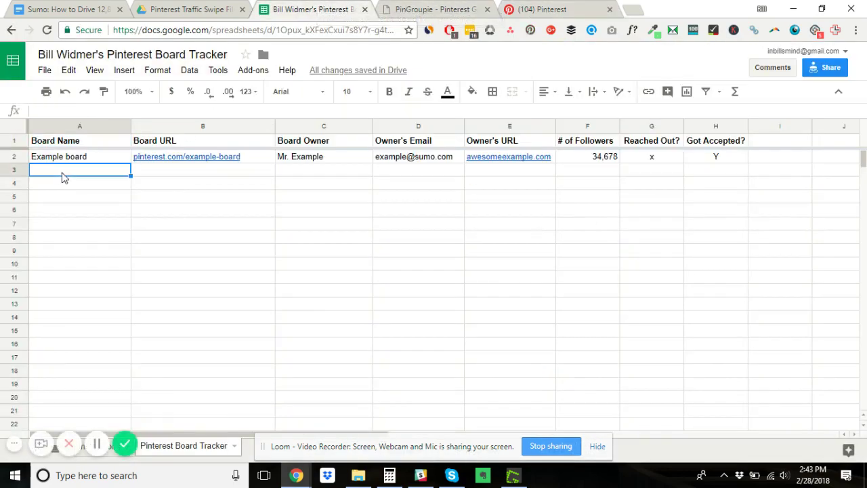
key("ctrl+v")
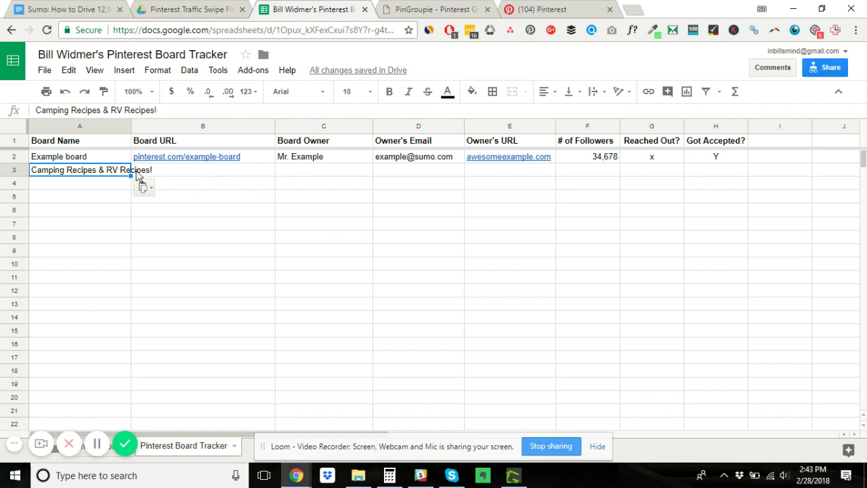
left_click(86, 189)
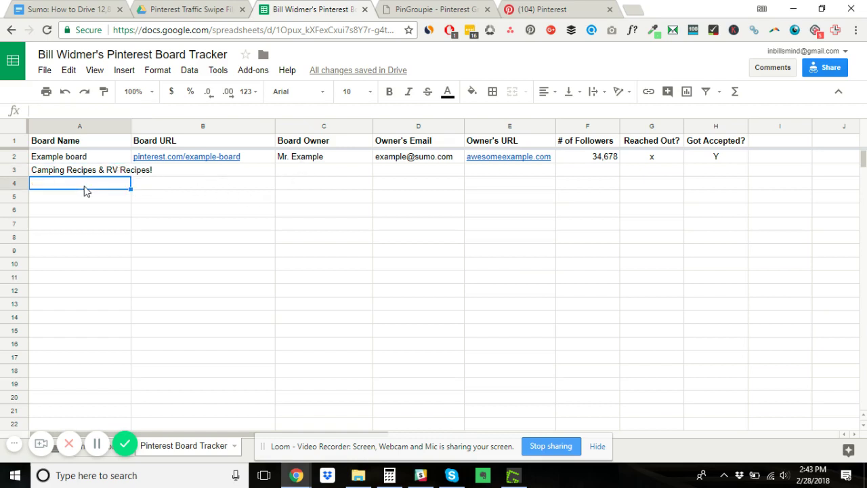
Undo the duplicate title pasted into cell A4 and widen the Board Name column to fit the title in A3.
key("ctrl+v")
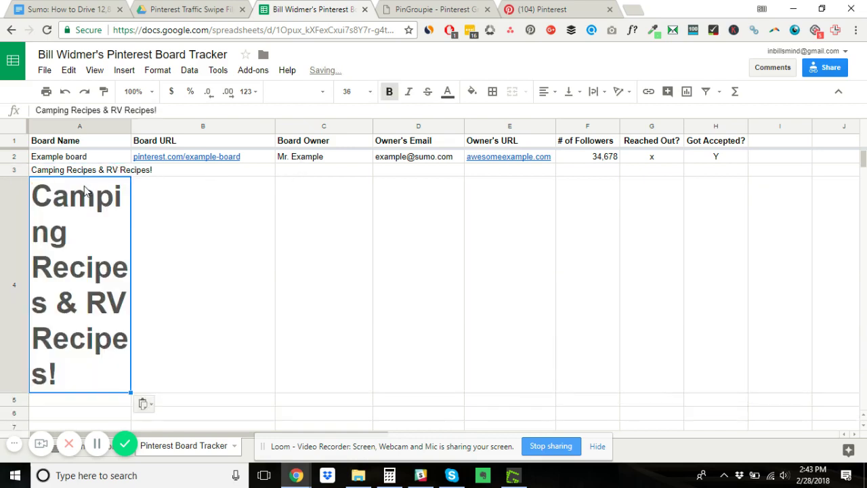
key("ctrl+z")
left_click(102, 170)
left_click(220, 172)
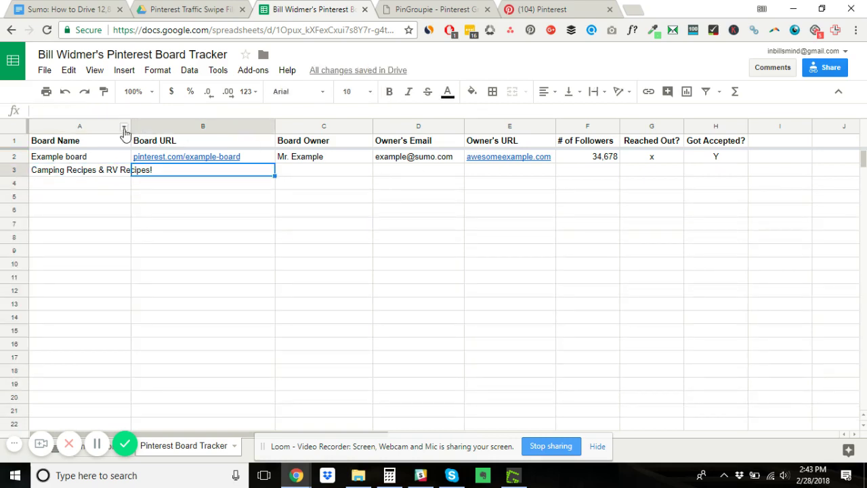
left_click_drag(130, 126, 160, 126)
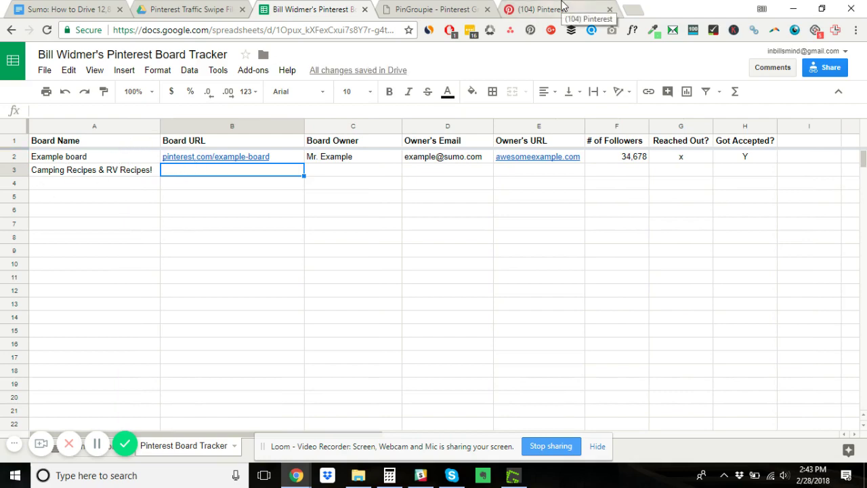
left_click(562, 9)
left_click(260, 30)
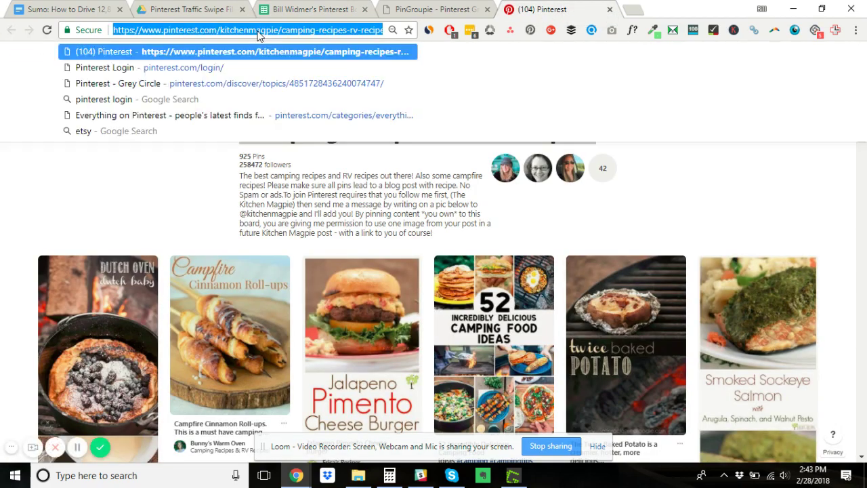
left_click(314, 9)
type("https://www.pinterest.com/kitchenmagpie/camping-recipes-rv-recipes/")
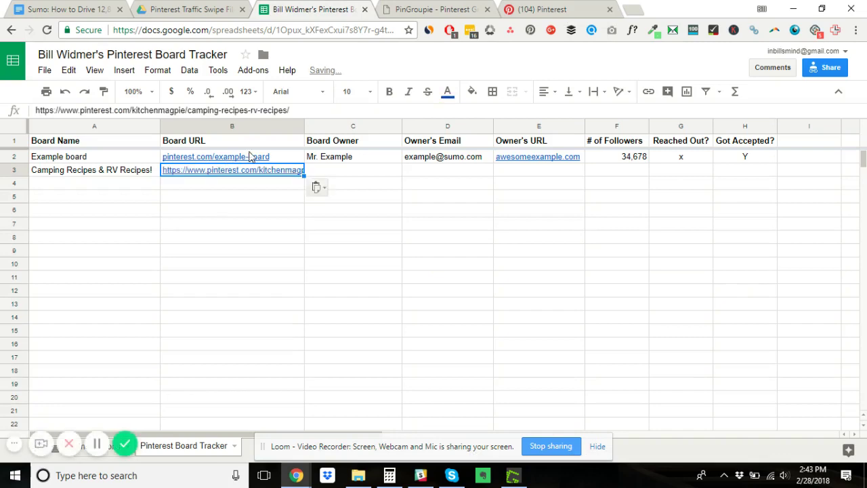
Open the board owner's Pinterest profile and copy the name "The Kitchen Magpie" into the Board Owner column at cell C3.
left_click(353, 169)
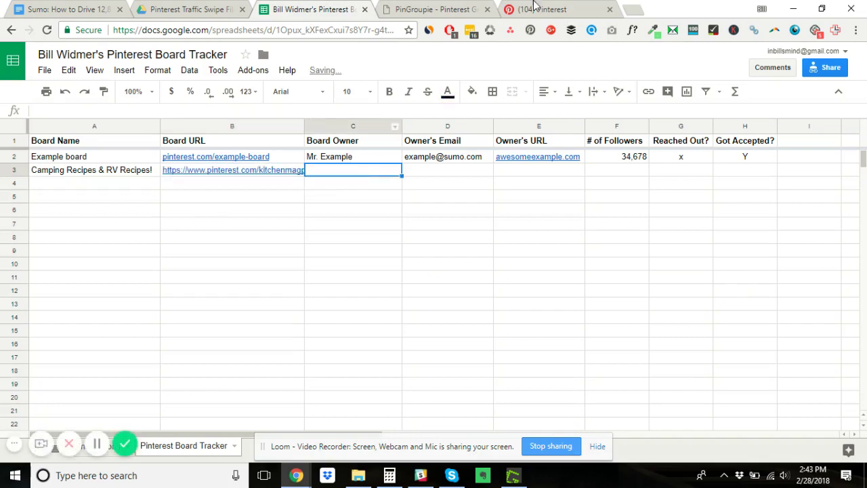
left_click(562, 9)
left_click(507, 176)
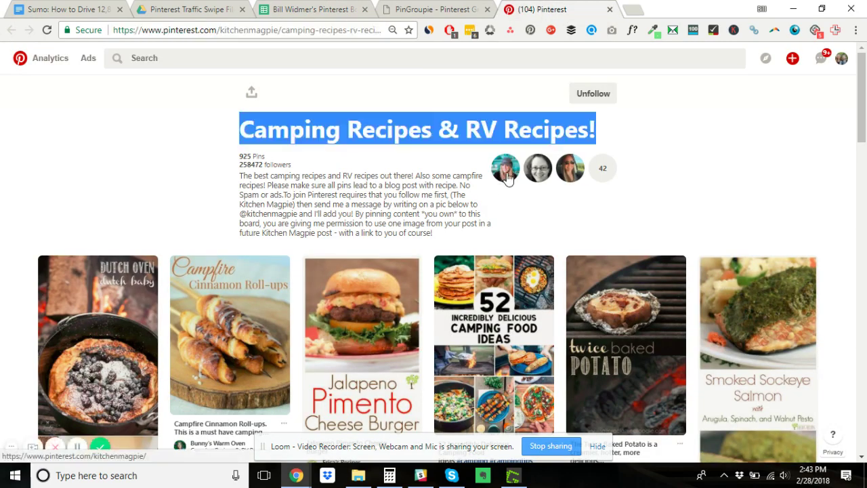
left_click_drag(464, 129, 239, 120)
key("ctrl+c")
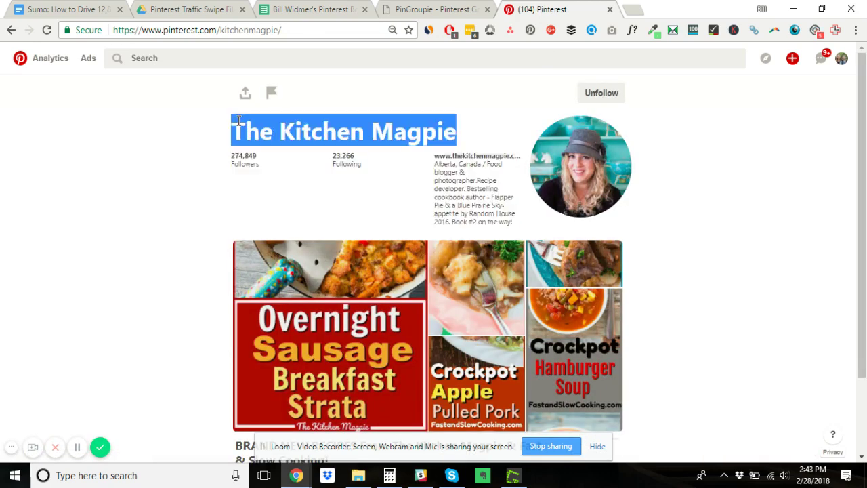
left_click(323, 5)
key("ctrl+v")
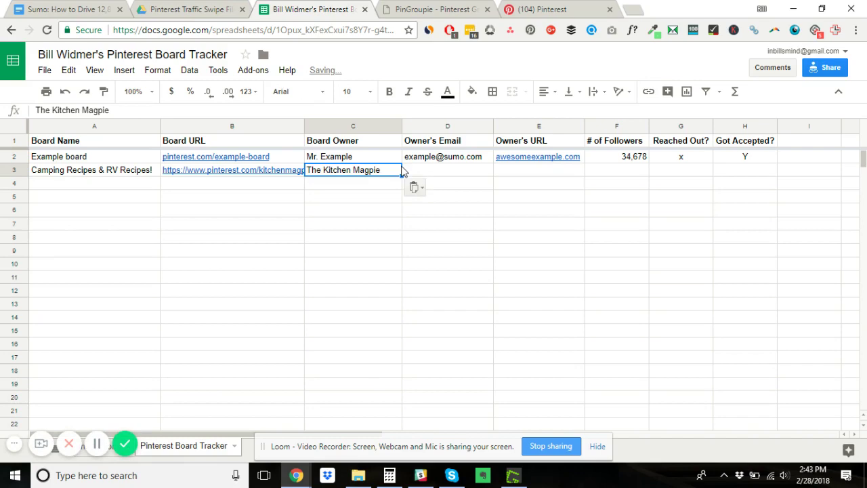
Open the owner's website from the Pinterest profile and examine its Contact Me page for an email address.
left_click(464, 178)
left_click(554, 7)
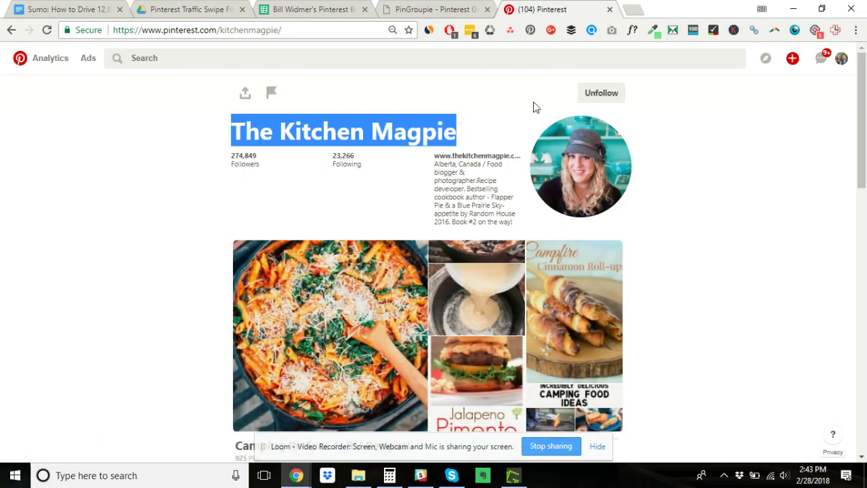
left_click(483, 160)
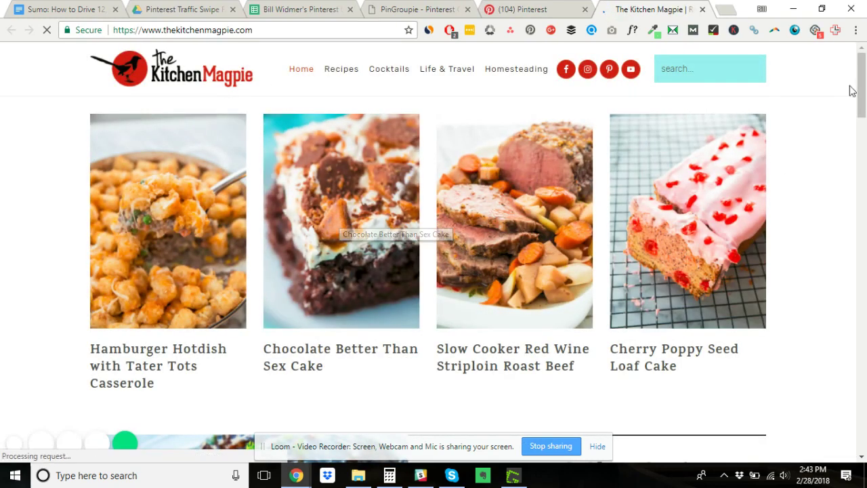
left_click_drag(863, 81, 848, 429)
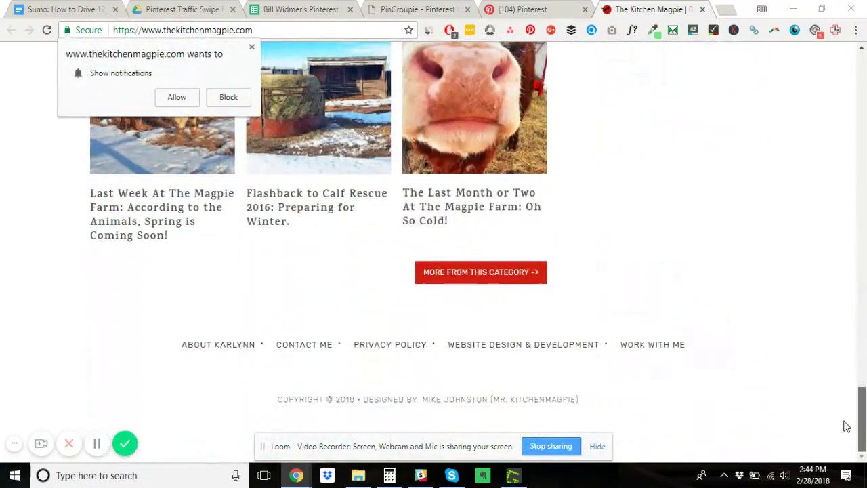
left_click(298, 348)
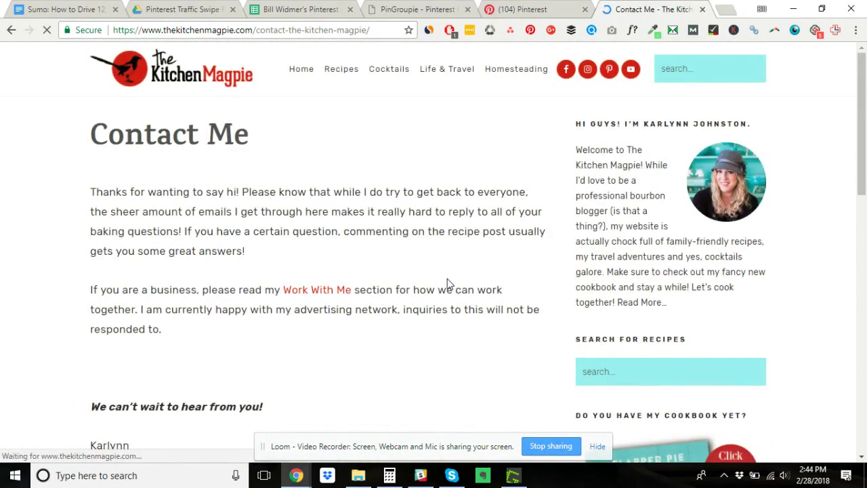
scroll(447, 284, "down", 4)
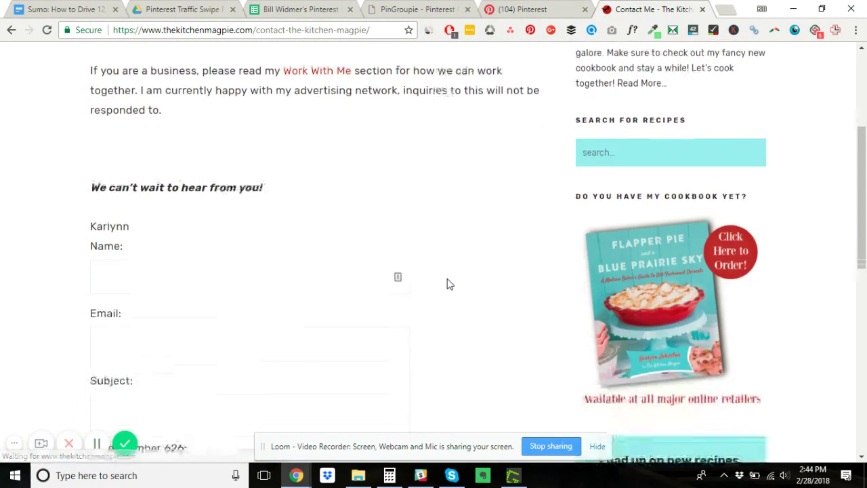
scroll(313, 102, "down", 6)
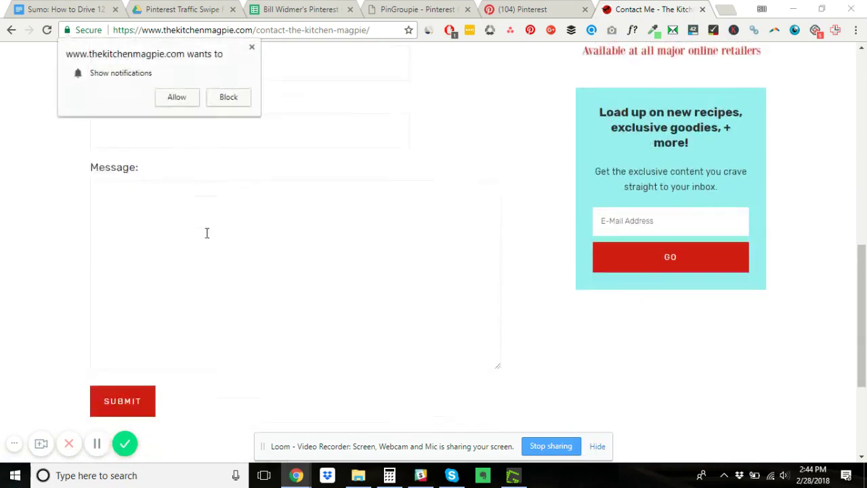
scroll(250, 284, "up", 6)
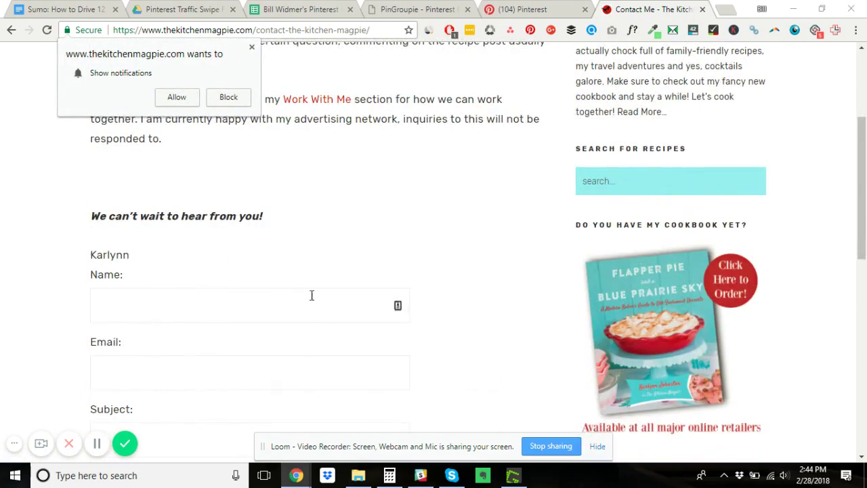
scroll(388, 202, "up", 3)
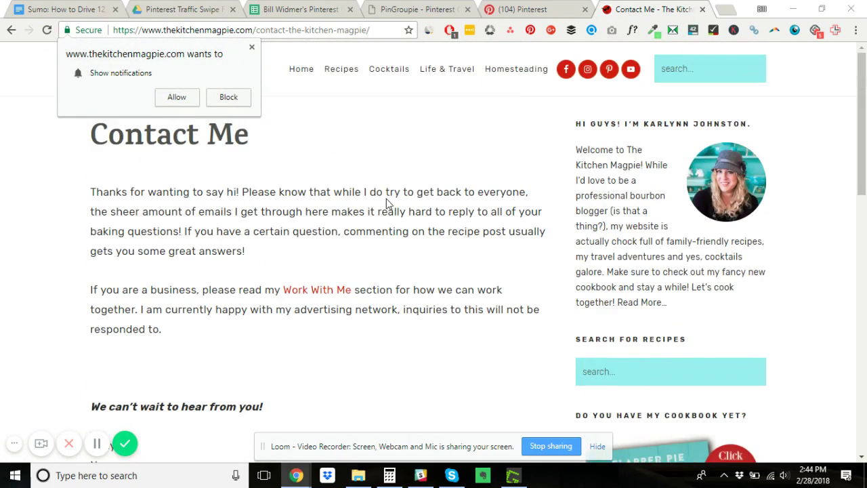
Open The Kitchen Magpie's Facebook page from the website and show the contact info in its About section.
left_click(572, 75)
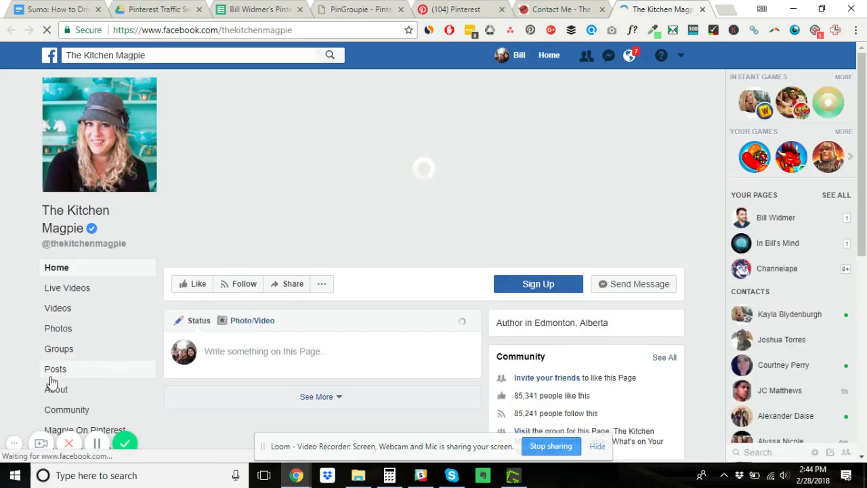
left_click(56, 396)
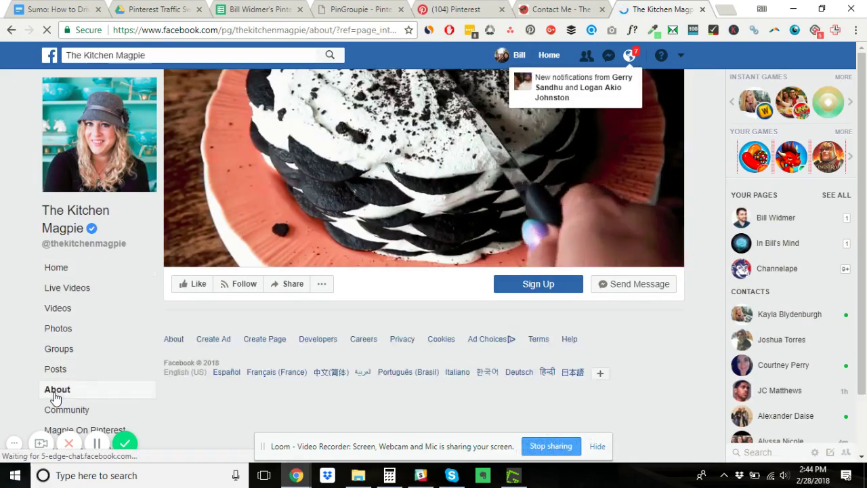
scroll(344, 319, "down", 3)
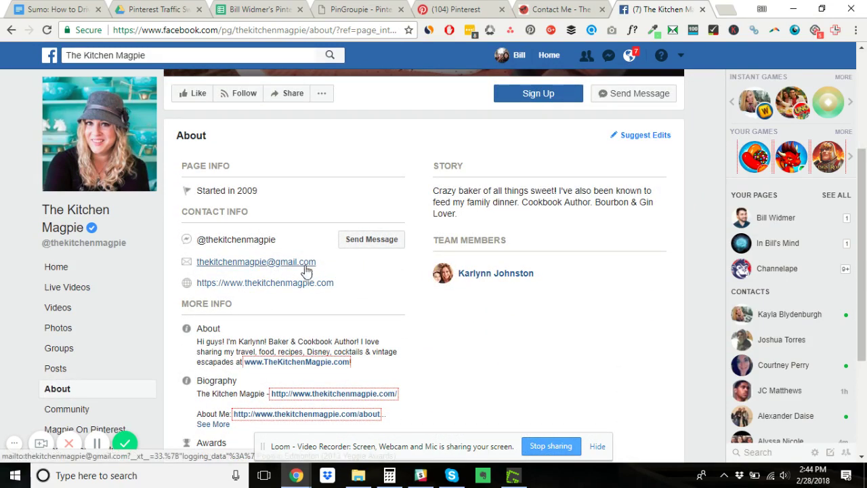
Copy the owner's email address from the Facebook page into cell D3 and widen the Owner's Email column to fit it.
left_click(228, 261)
right_click(228, 261)
left_click(285, 337)
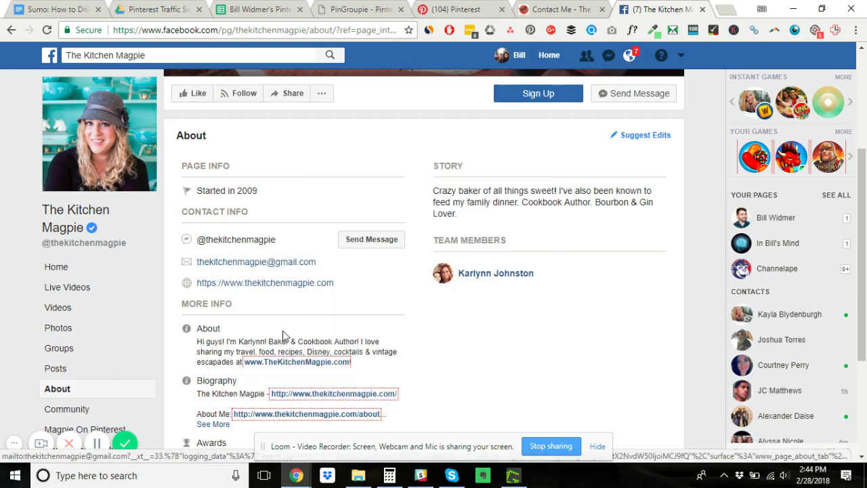
right_click(278, 263)
left_click(315, 339)
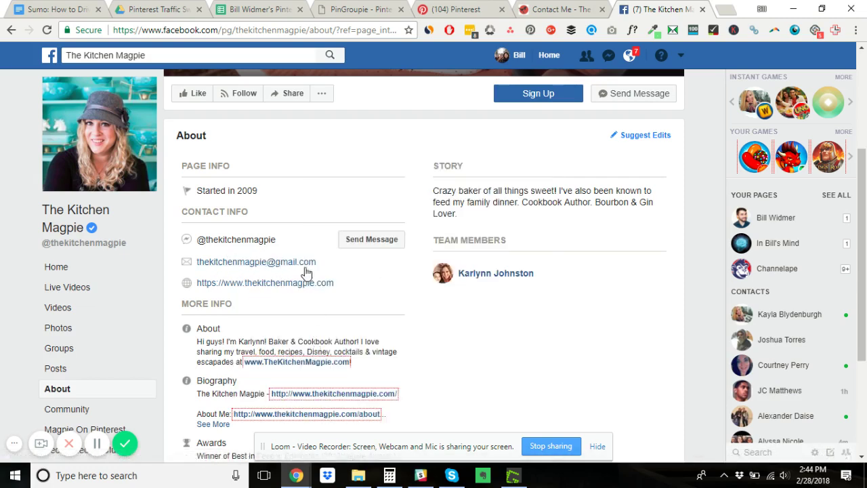
left_click(257, 10)
key("ctrl+v")
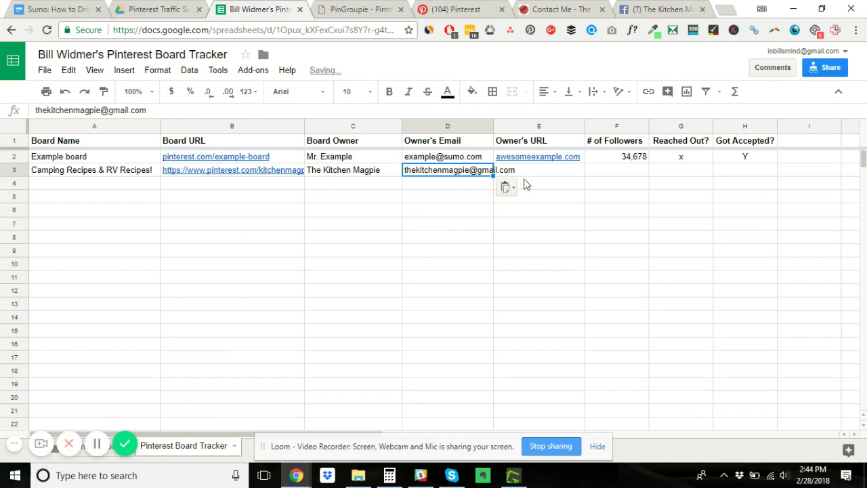
left_click_drag(493, 128, 520, 141)
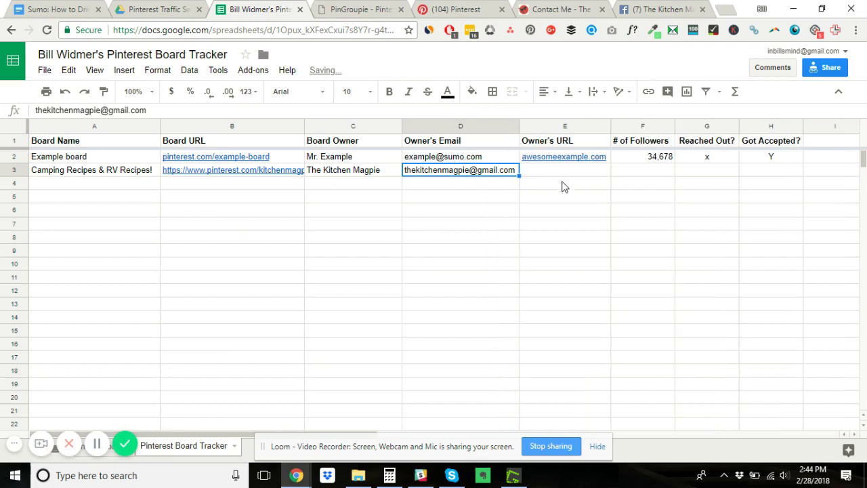
left_click(560, 178)
left_click(562, 10)
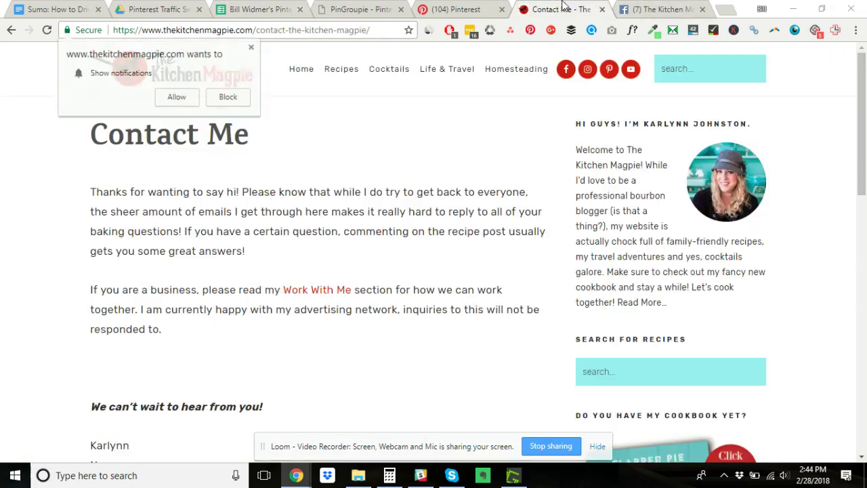
left_click_drag(253, 29, 108, 32)
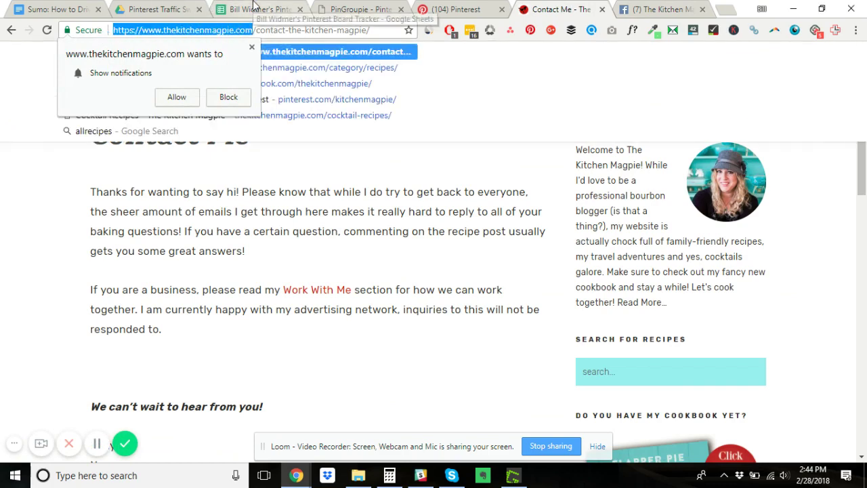
left_click(254, 9)
key("ctrl+v")
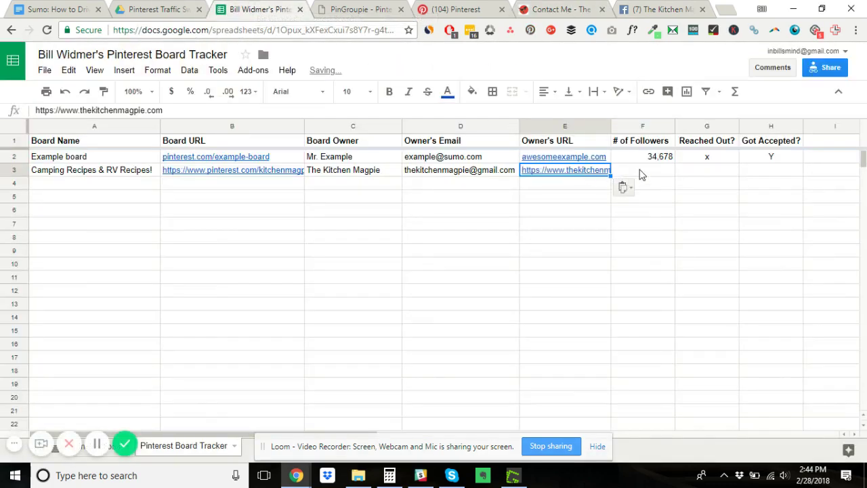
Copy the follower count 258467 for "Camping Recipes & RV Recipes!" from PinGroupie into the # of Followers column at cell F3.
left_click(642, 174)
key("ctrl+Tab")
key("ctrl+Tab")
key("ctrl+shift+Tab")
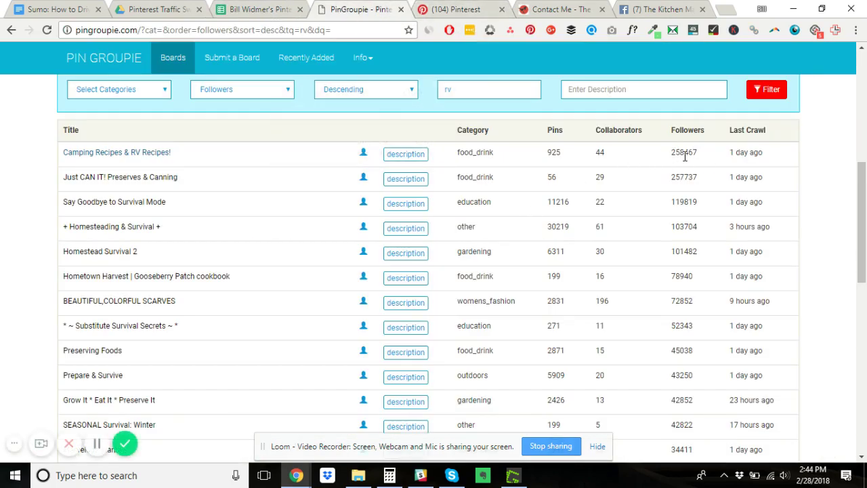
left_click_drag(670, 153, 702, 160)
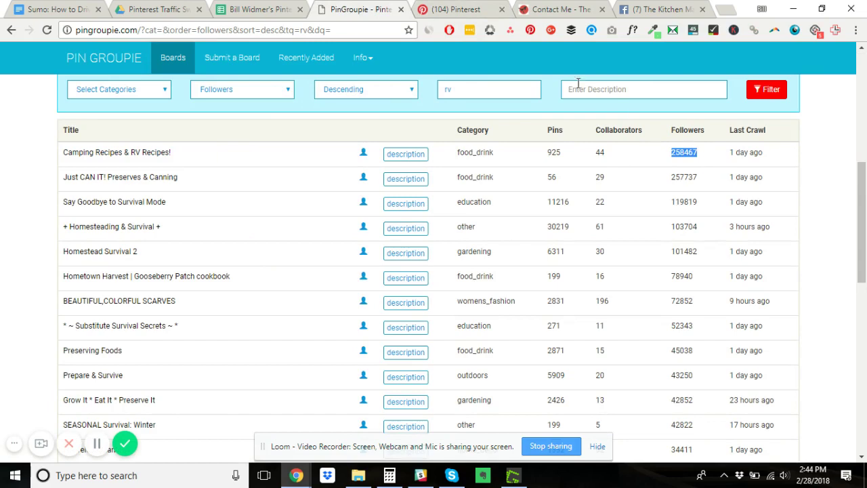
key("ctrl+c")
key("ctrl+shift+Tab")
key("ctrl+v")
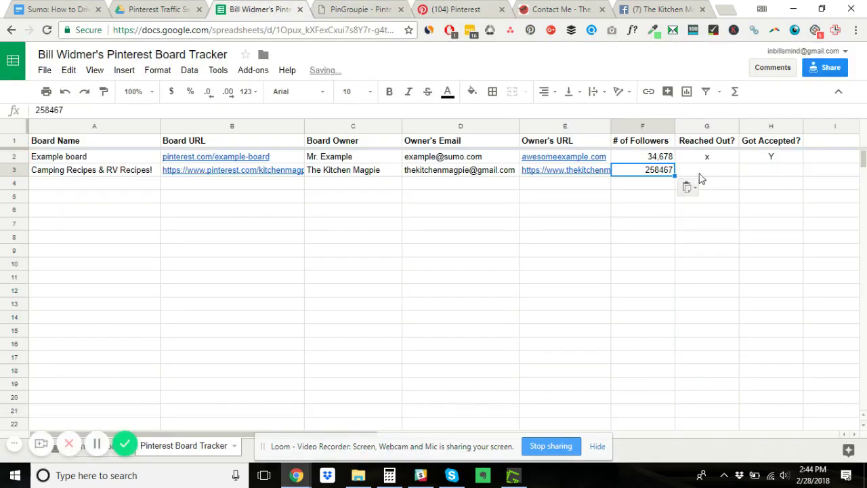
Mark the Camping Recipes board as contacted with an "x" in the Reached Out? column at cell G3.
left_click(711, 173)
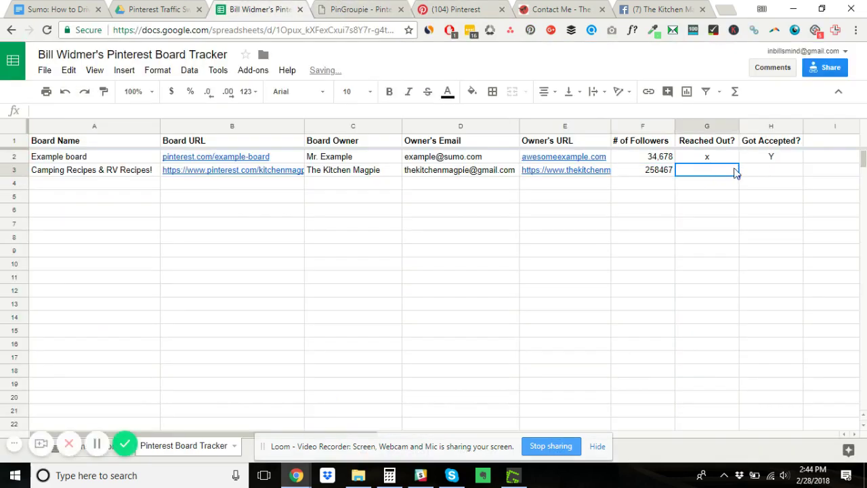
left_click(760, 177)
left_click(719, 175)
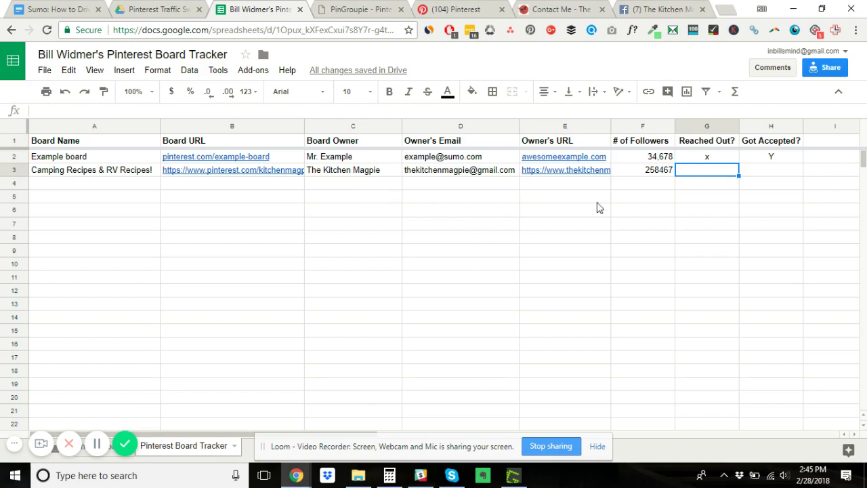
type("x")
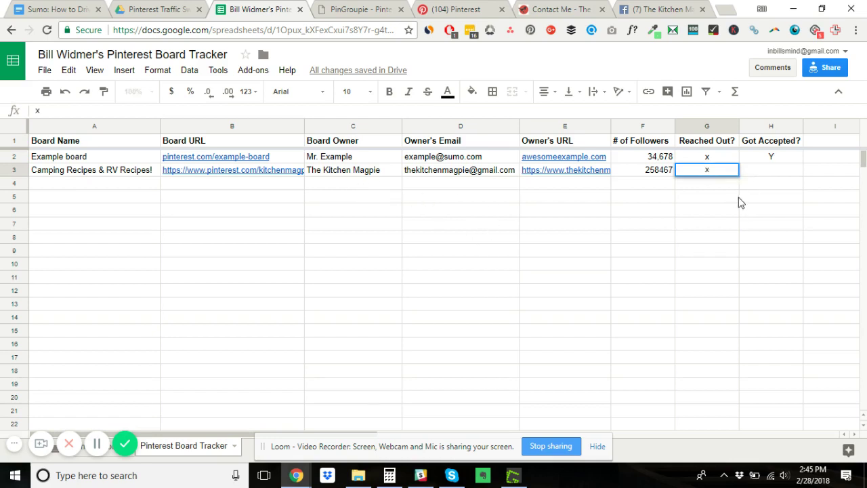
left_click(728, 188)
left_click(721, 177)
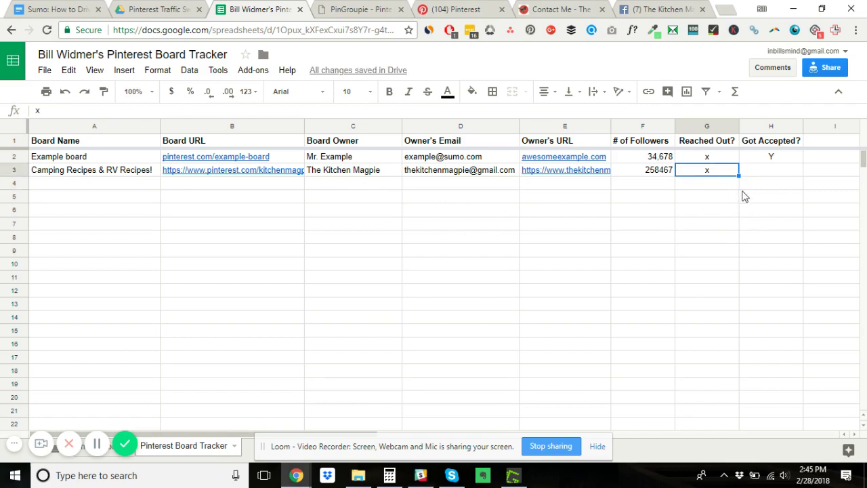
Try entering "Y" for the Camping Recipes board in the Got Accepted? column at cell H3.
left_click(771, 173)
type("Y")
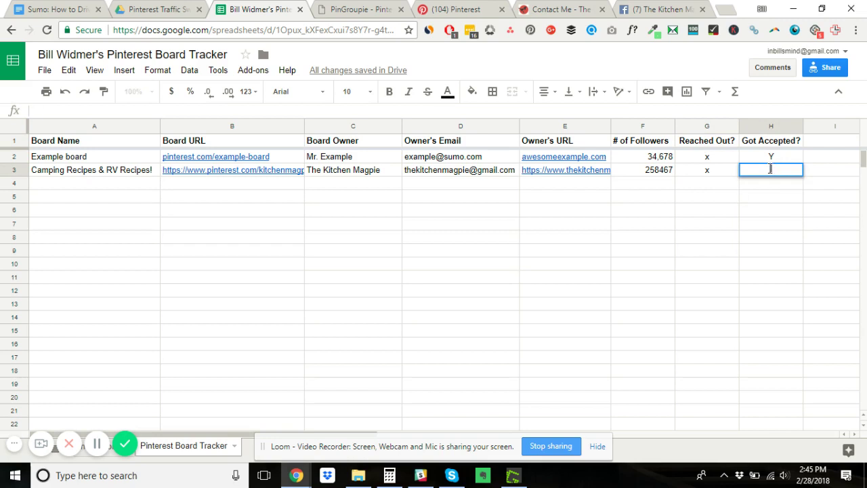
left_click(668, 197)
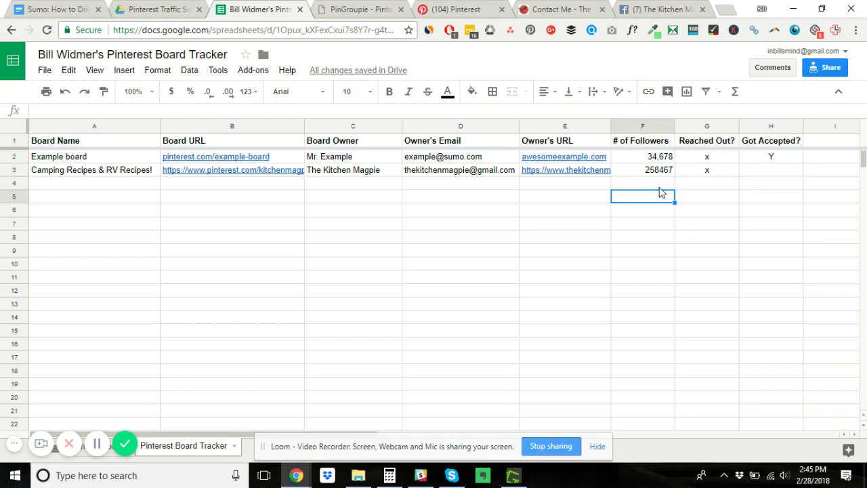